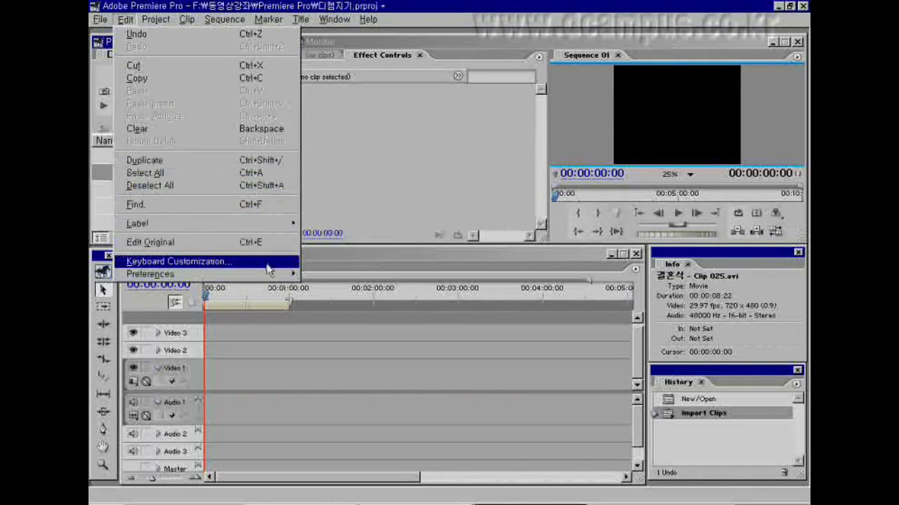
{"action": "mouse_move", "coordinate": [270, 274]}
{"action": "left_click", "coordinate": [174, 35]}
{"action": "mouse_move", "coordinate": [225, 19]}
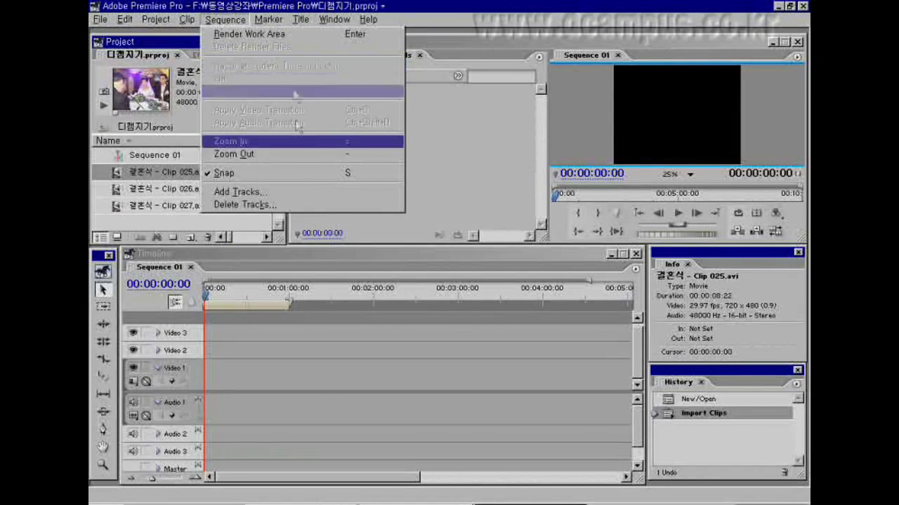
{"action": "left_click", "coordinate": [336, 260]}
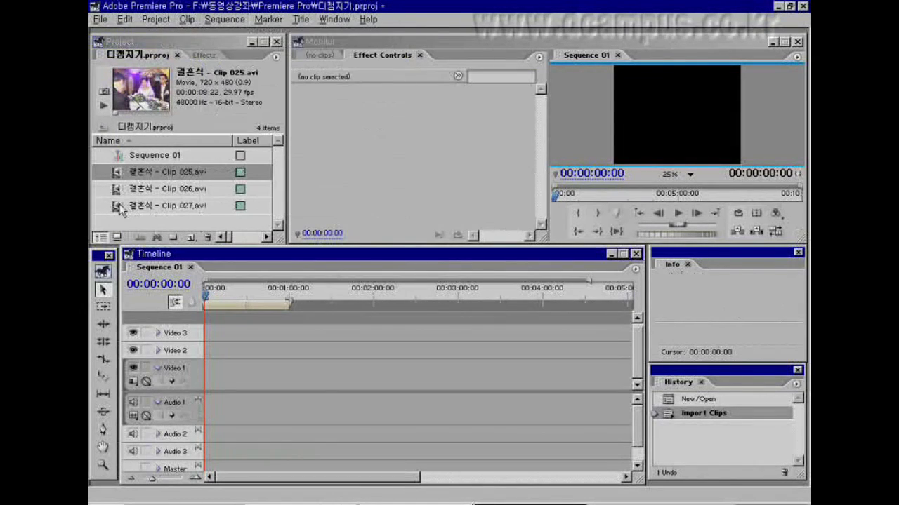
Place clip 025 at the start of Video 1 and Audio 1 and move the playhead to 00:00:04:07.
{"action": "left_click_drag", "start_coordinate": [119, 173], "coordinate": [212, 385]}
{"action": "left_click_drag", "start_coordinate": [151, 480], "coordinate": [162, 481]}
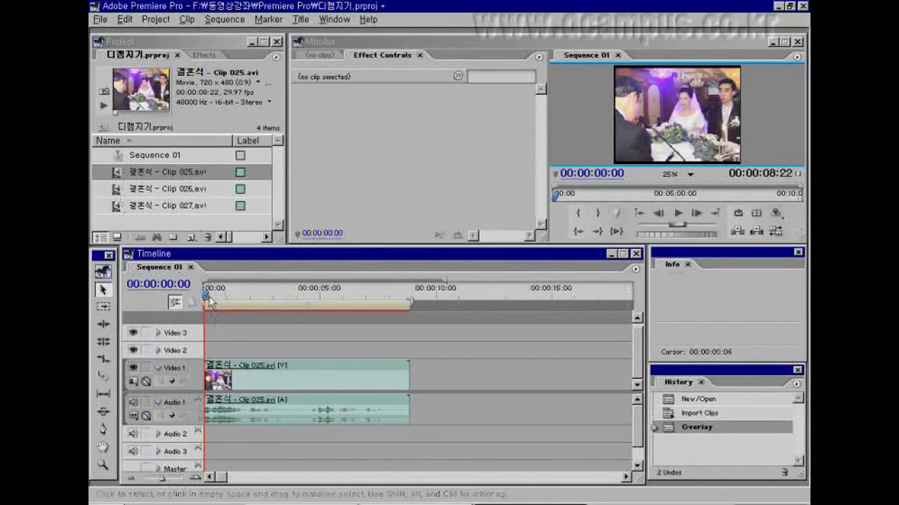
{"action": "left_click_drag", "start_coordinate": [208, 300], "coordinate": [306, 311]}
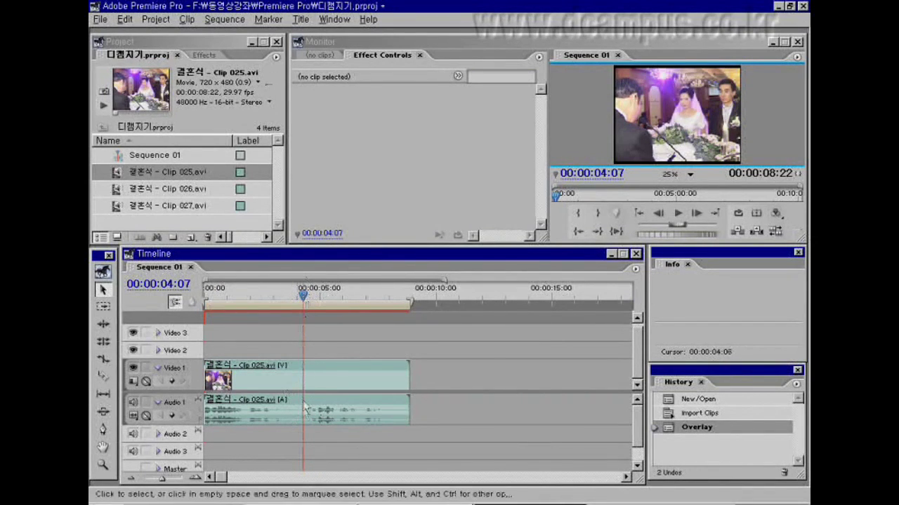
Activate the Razor tool and check the shortcut listed for the Razor at Current Time Indicator command.
{"action": "left_click", "coordinate": [105, 379]}
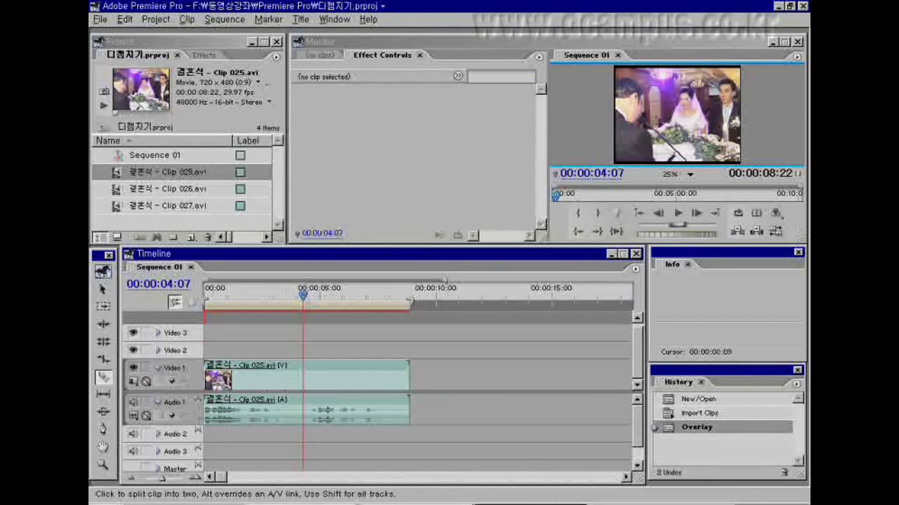
{"action": "left_click", "coordinate": [229, 21]}
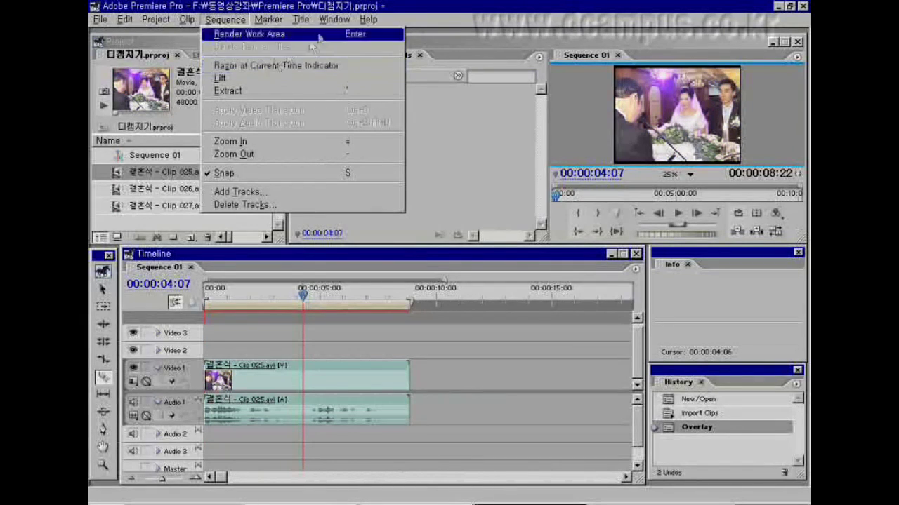
{"action": "mouse_move", "coordinate": [334, 20]}
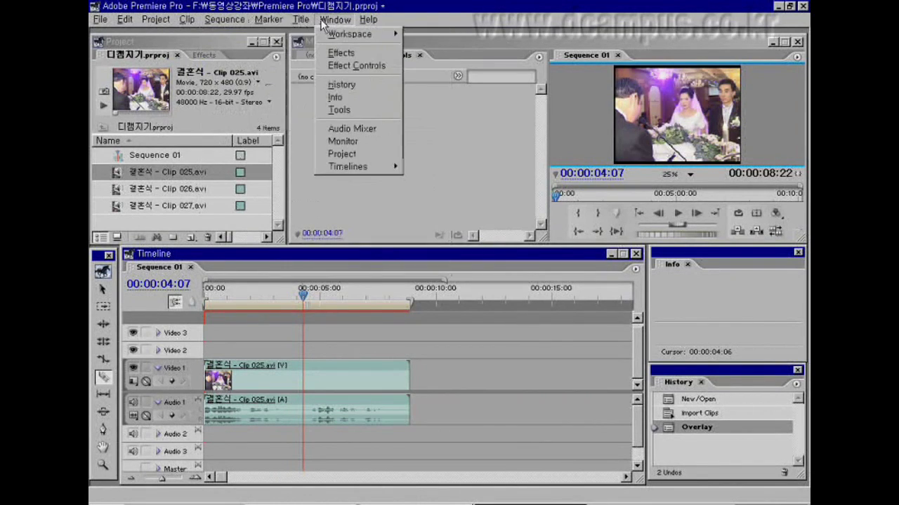
{"action": "mouse_move", "coordinate": [152, 27]}
{"action": "mouse_move", "coordinate": [125, 21]}
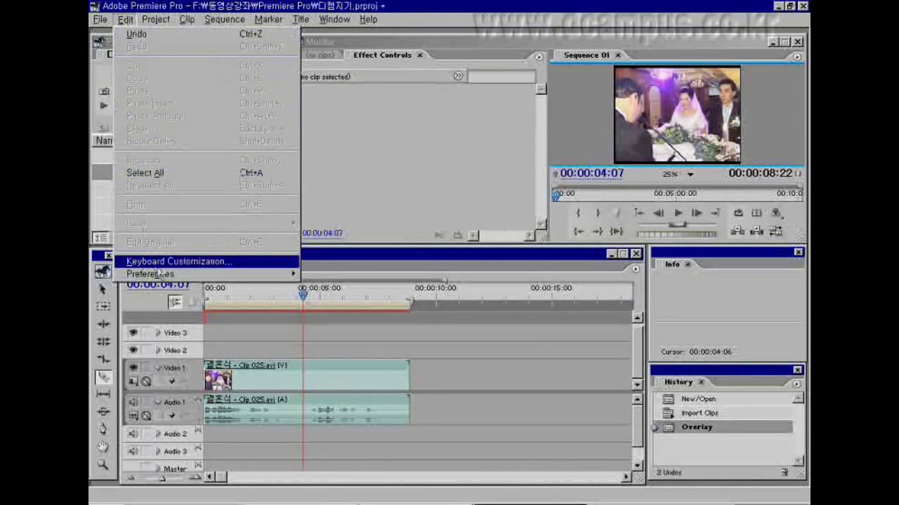
Open the keyboard customization settings with the Adobe Premiere Pro Factory Defaults set.
{"action": "left_click", "coordinate": [198, 265]}
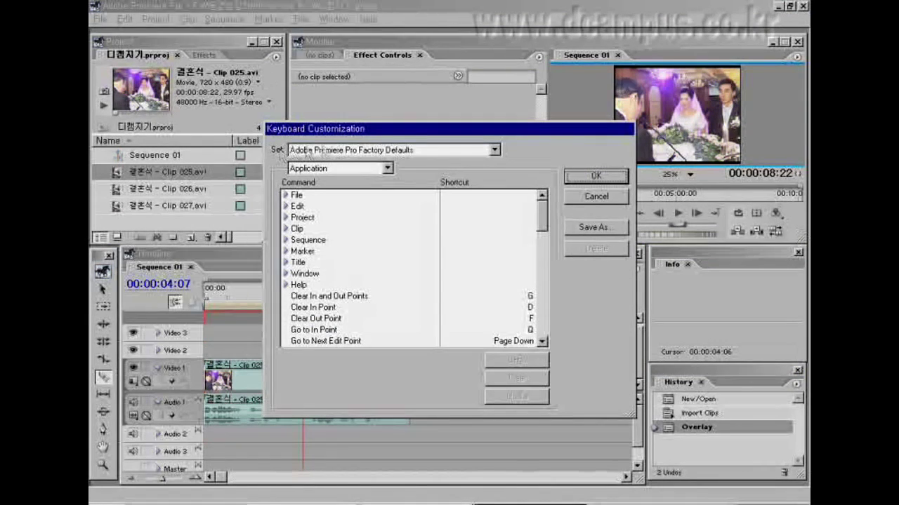
{"action": "left_click", "coordinate": [489, 150]}
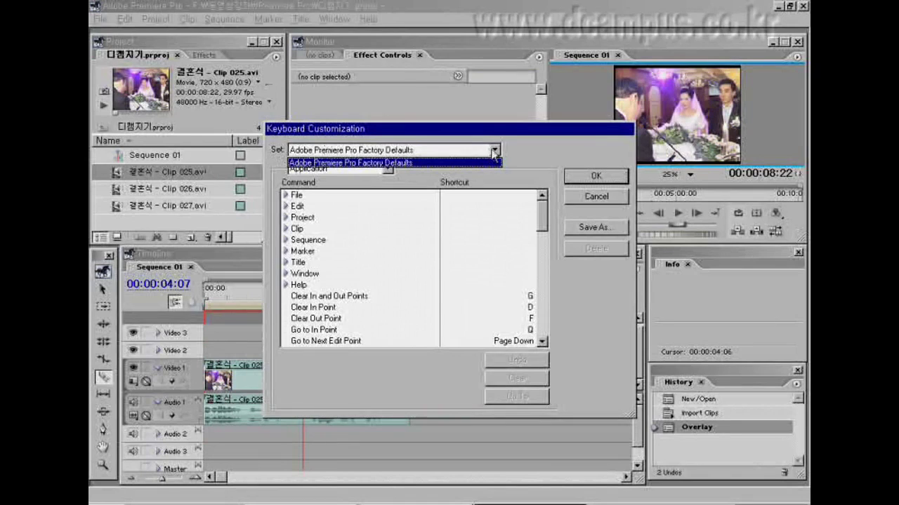
{"action": "left_click", "coordinate": [307, 157]}
{"action": "left_click", "coordinate": [304, 157]}
{"action": "left_click", "coordinate": [303, 163]}
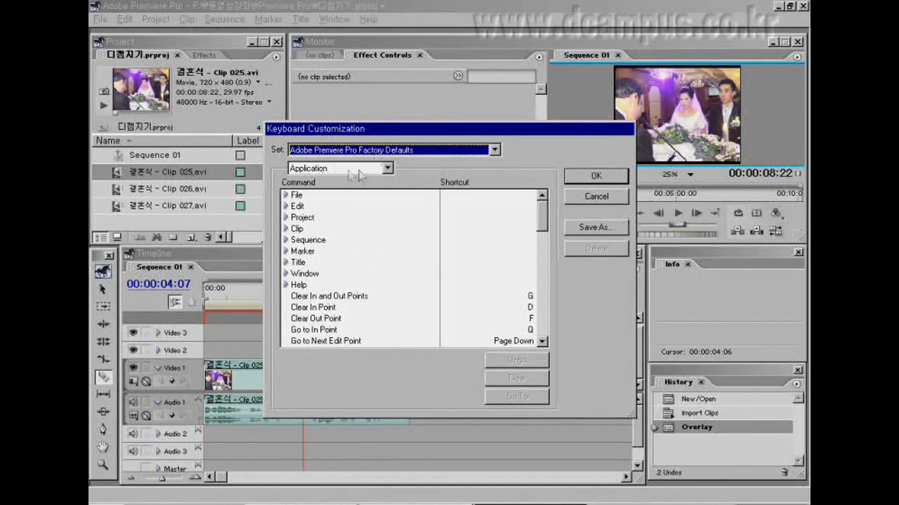
Examine the shortcut assignments in the Windows and Tools command groups.
{"action": "left_click", "coordinate": [386, 170]}
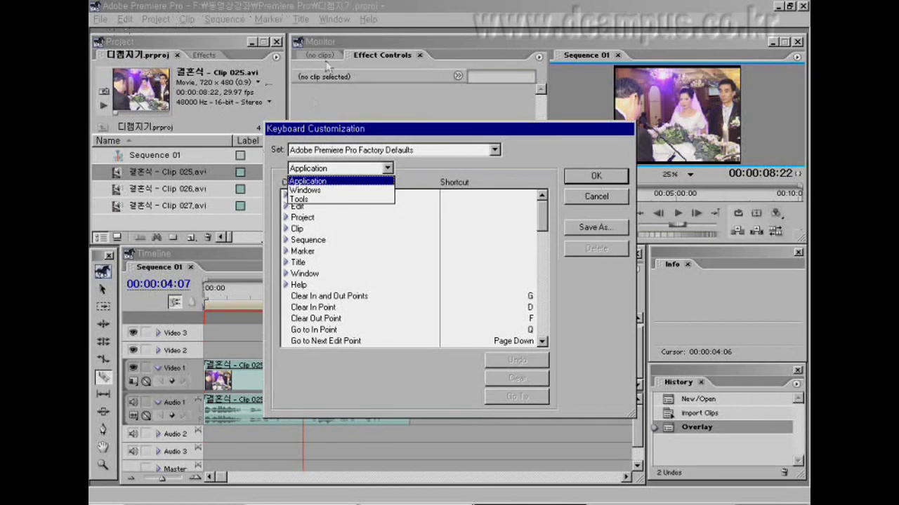
{"action": "left_click", "coordinate": [315, 192]}
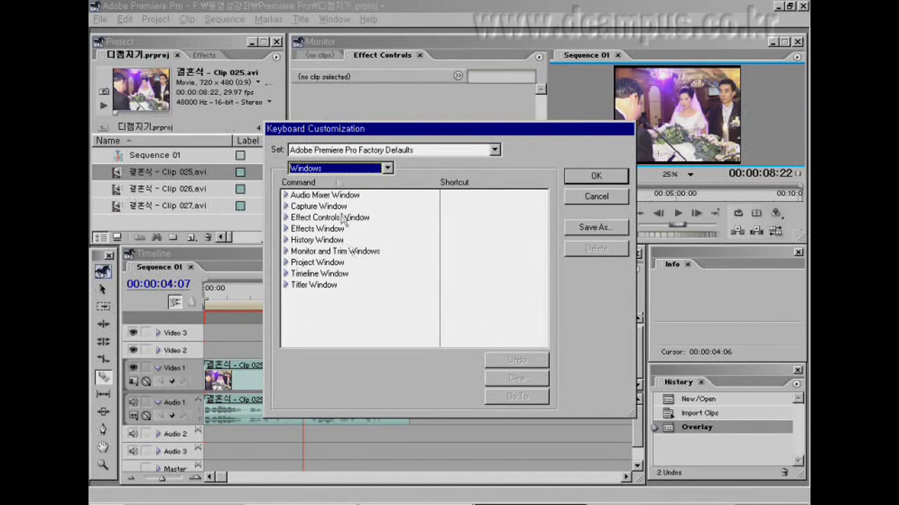
{"action": "left_click", "coordinate": [344, 168]}
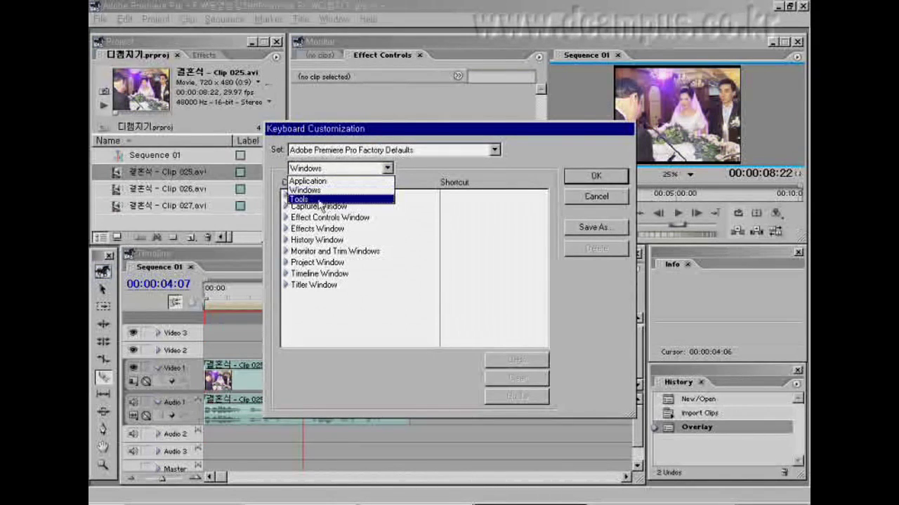
{"action": "left_click", "coordinate": [320, 197]}
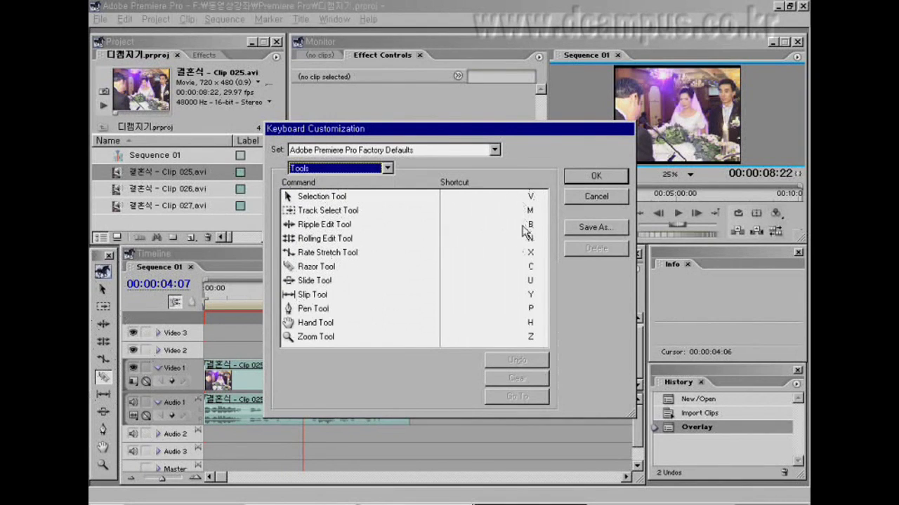
{"action": "left_click", "coordinate": [314, 200]}
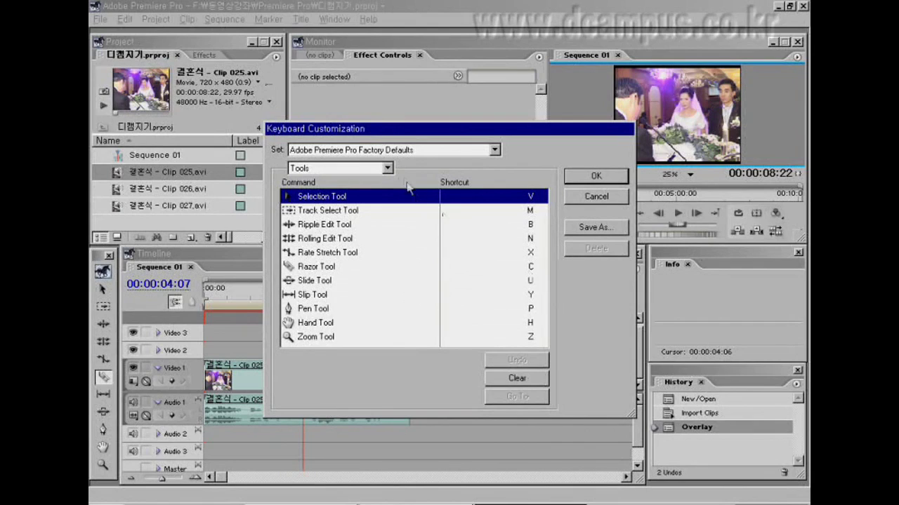
Show the Application command group and select Razor at Current Time Indicator among the Sequence commands.
{"action": "left_click", "coordinate": [387, 170]}
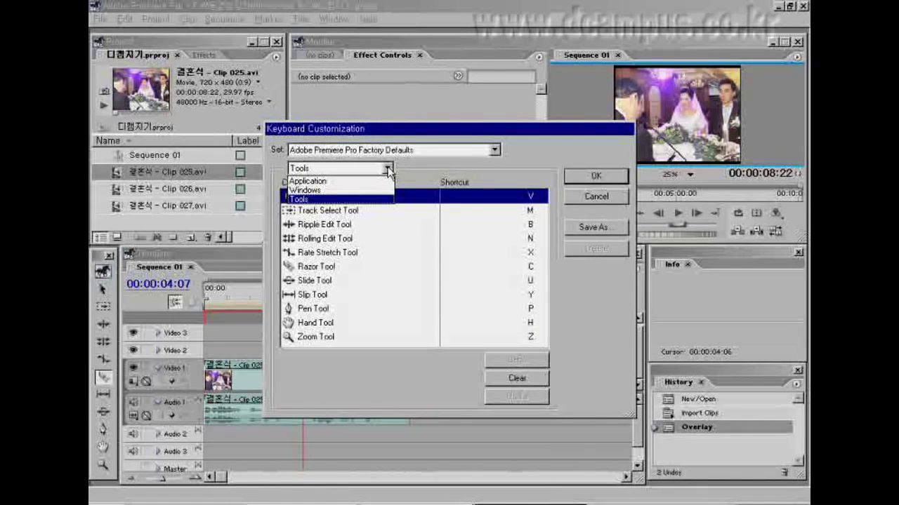
{"action": "left_click", "coordinate": [330, 182]}
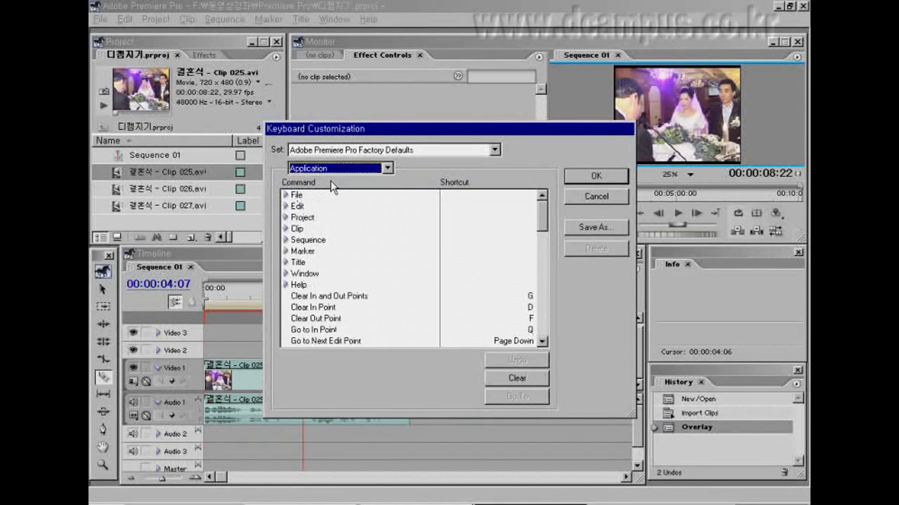
{"action": "left_click", "coordinate": [286, 241]}
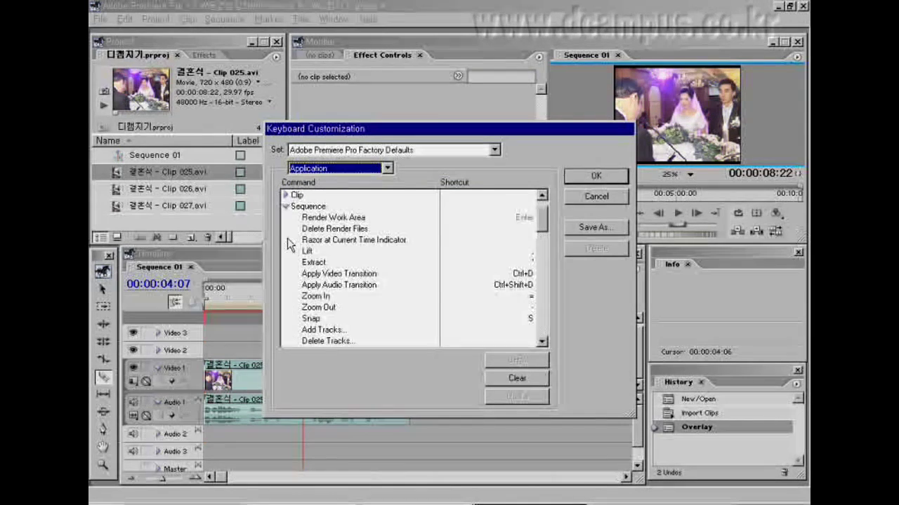
{"action": "left_click", "coordinate": [344, 241]}
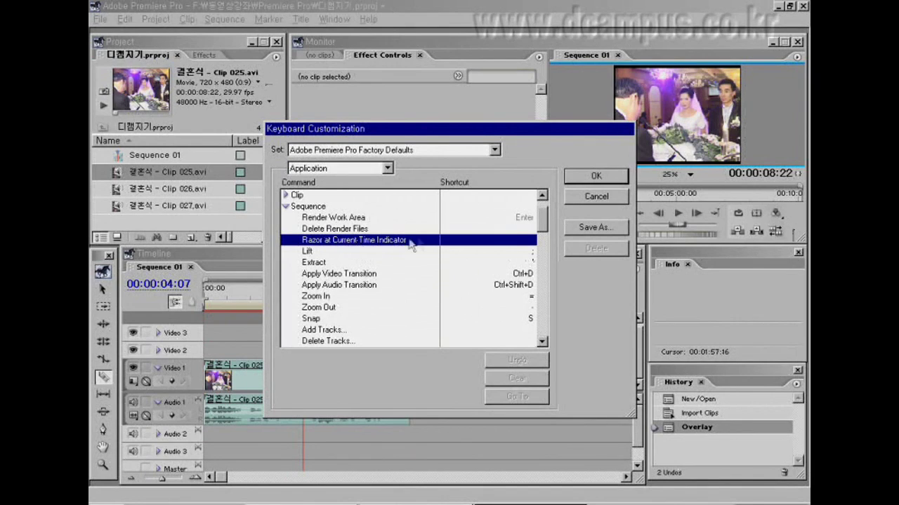
Try Ctrl+R and P as the shortcut for Razor at Current Time Indicator.
{"action": "left_click", "coordinate": [515, 241]}
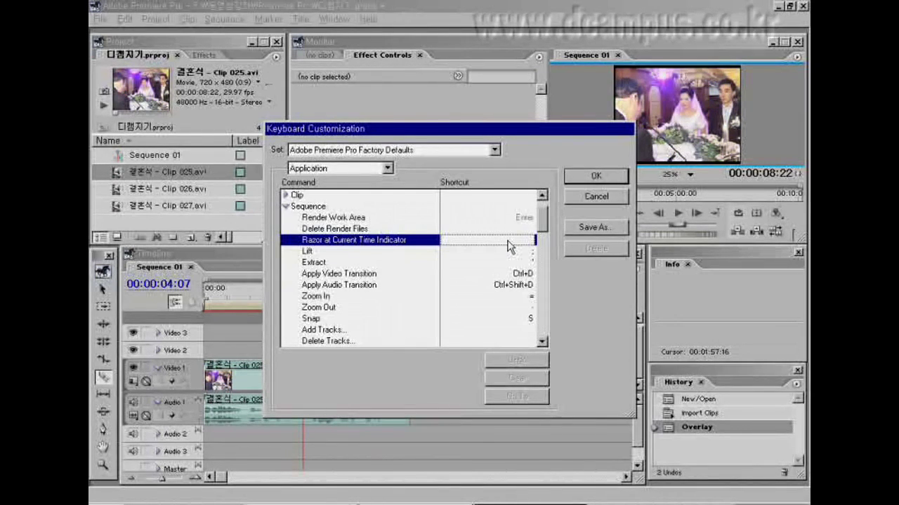
{"action": "key", "text": "ctrl+k"}
{"action": "key", "text": "ctrl+r"}
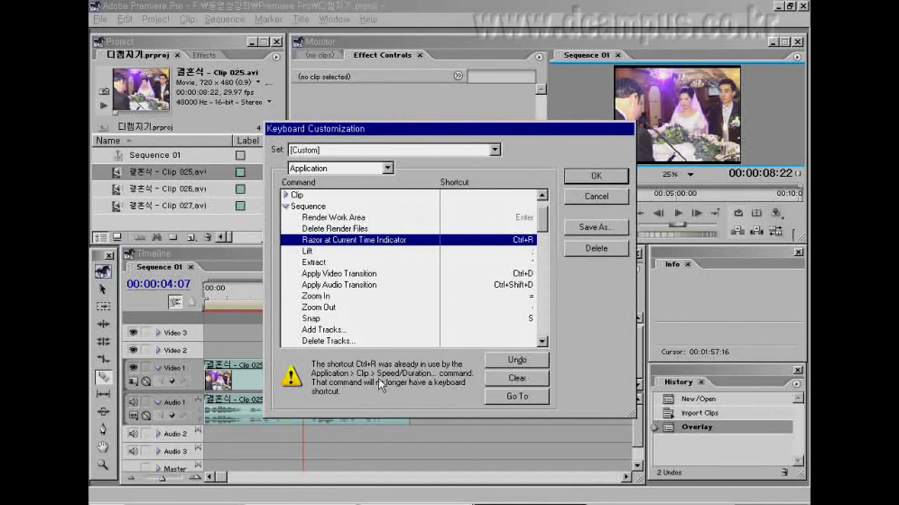
{"action": "left_click", "coordinate": [528, 242]}
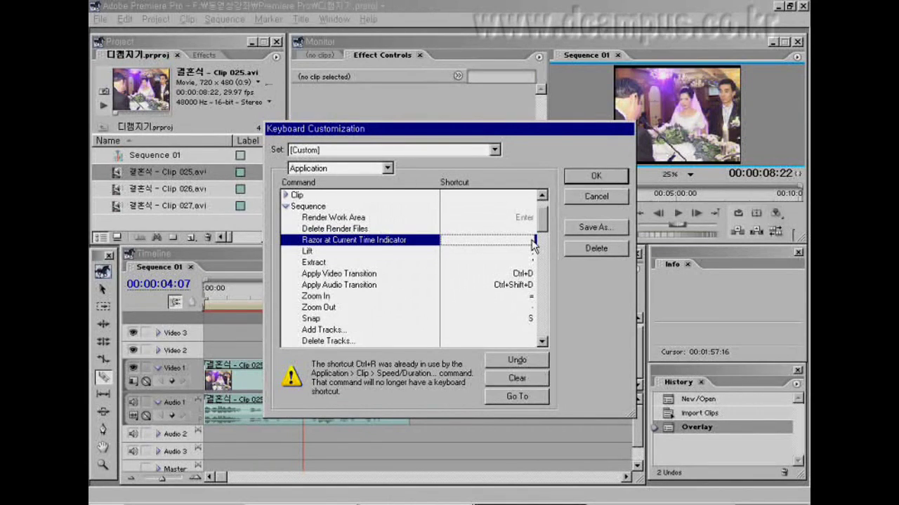
{"action": "key", "text": "p"}
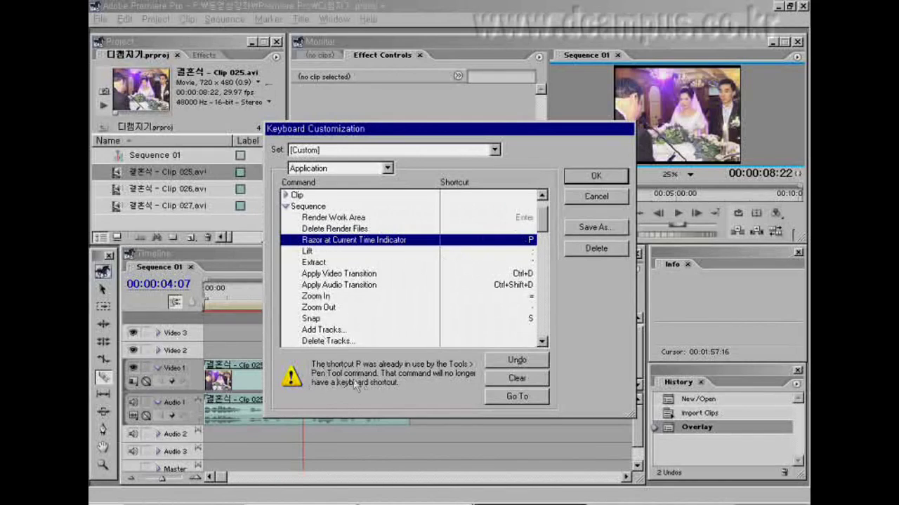
Assign F3 as the shortcut for Razor at Current Time Indicator and accept the keyboard customization.
{"action": "left_click", "coordinate": [532, 242]}
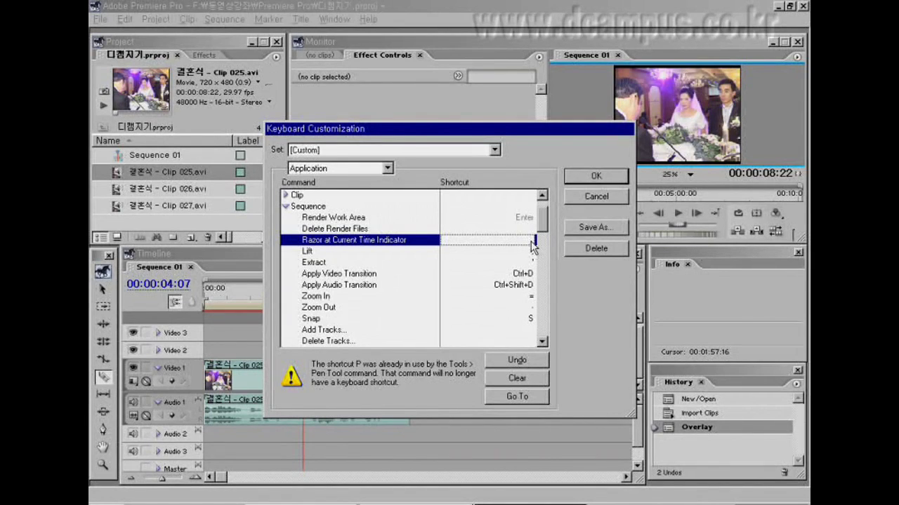
{"action": "key", "text": "F3"}
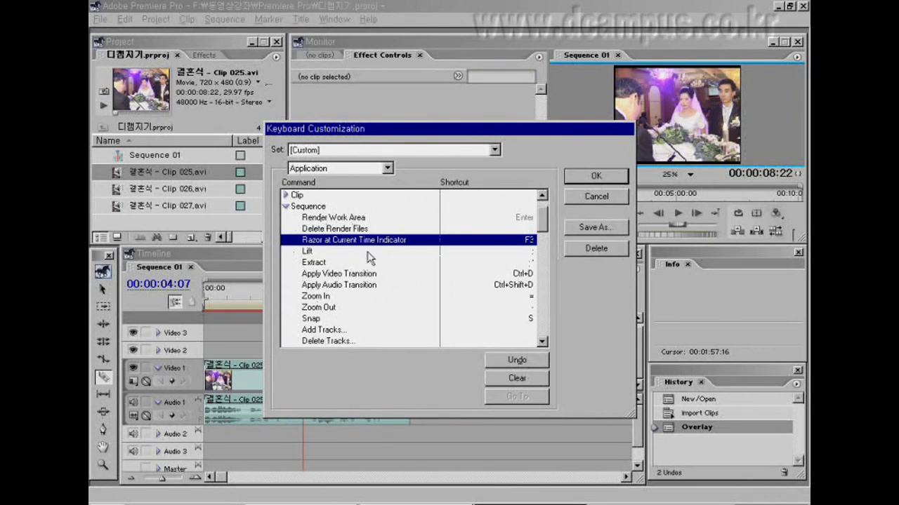
{"action": "left_click", "coordinate": [593, 179]}
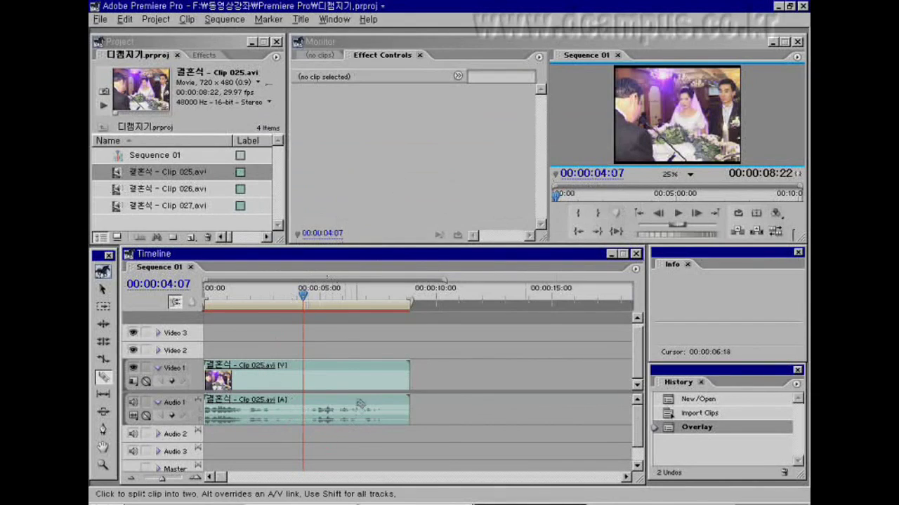
Switch to the Selection tool, move the playhead to 00:00:04:06 and split the clip there with the Razor at Current Time Indicator shortcut.
{"action": "left_click", "coordinate": [104, 290]}
{"action": "left_click", "coordinate": [303, 297]}
{"action": "key", "text": "ctrl+k"}
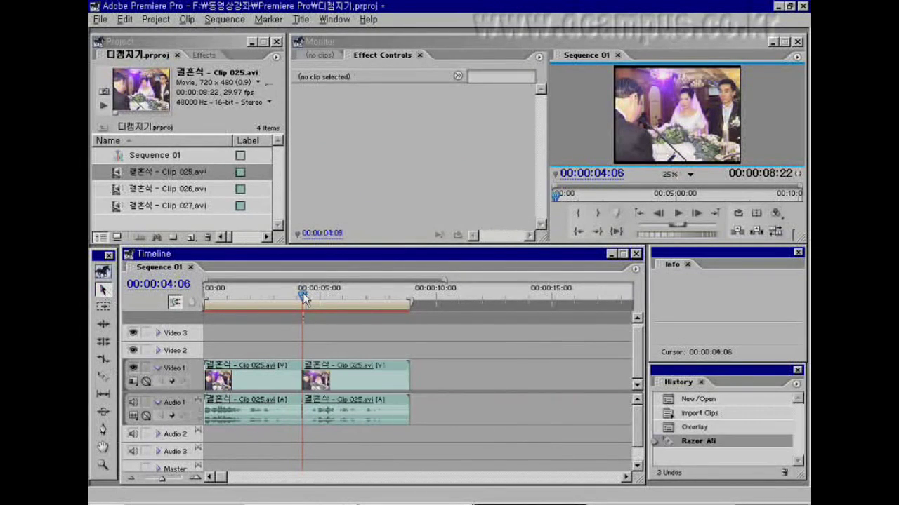
Move the second half of the split clip away to 00:00:06:24 and back against the first half.
{"action": "left_click_drag", "start_coordinate": [373, 376], "coordinate": [436, 375]}
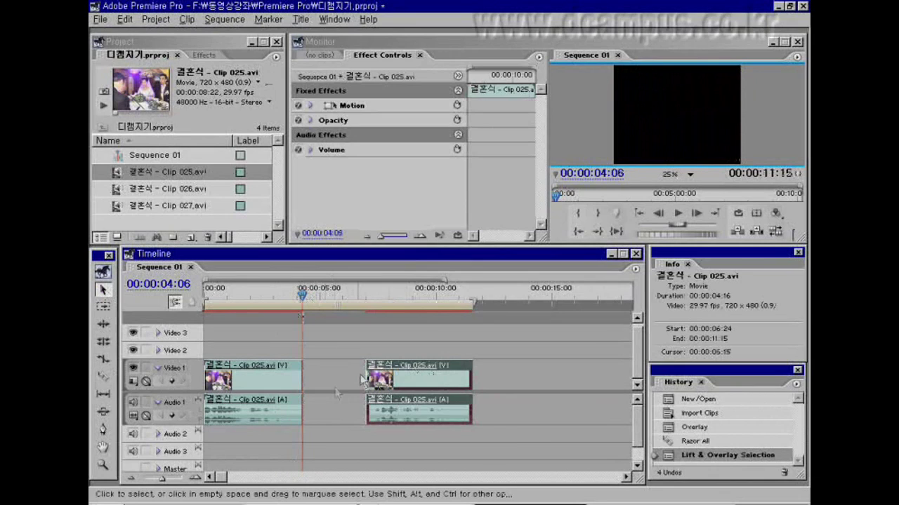
{"action": "left_click_drag", "start_coordinate": [426, 384], "coordinate": [360, 379]}
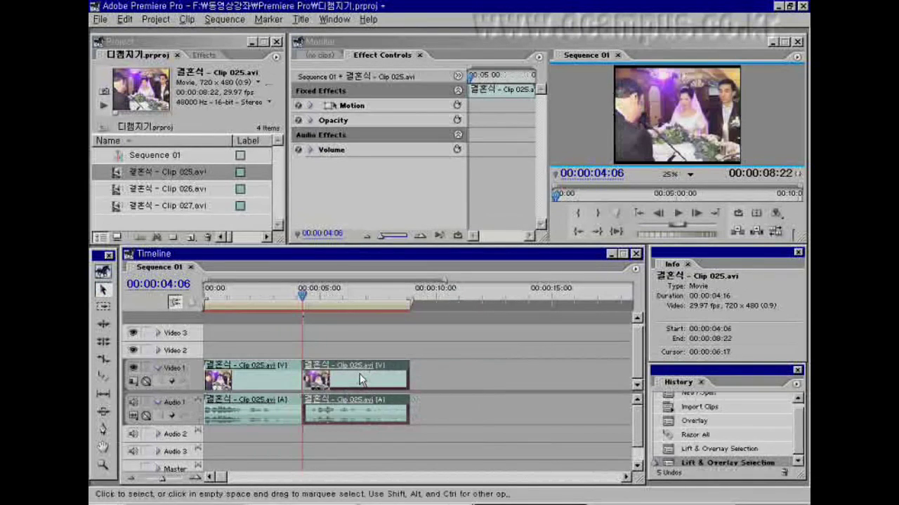
{"action": "left_click", "coordinate": [233, 19]}
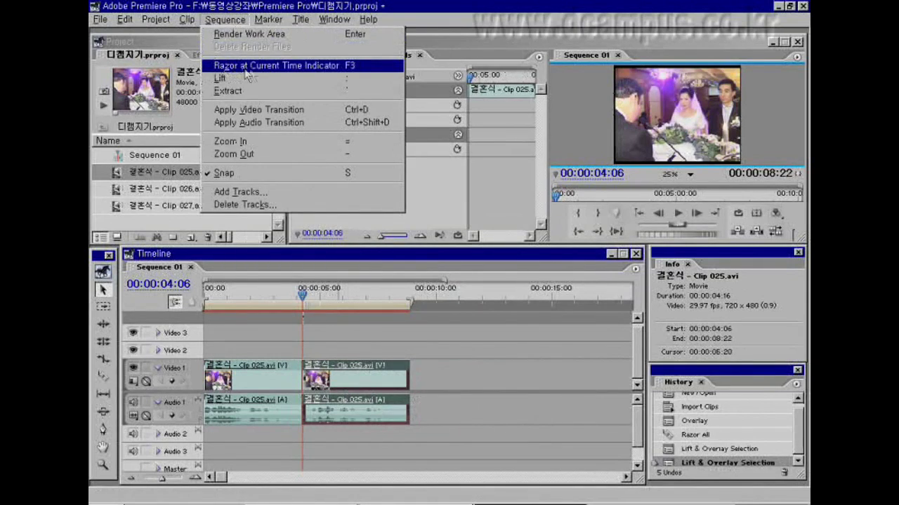